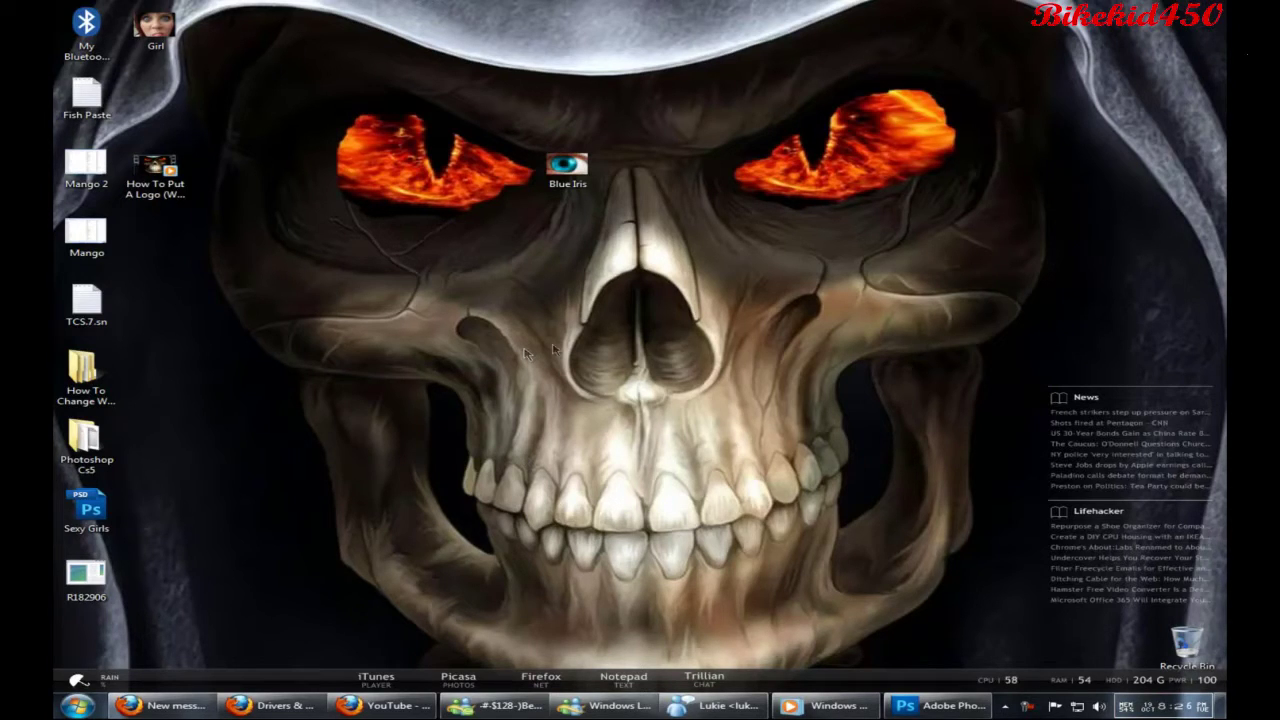
Preview Blue Iris.jpg in Windows Photo Viewer, then open the file in Photoshop.
double_click(566, 186)
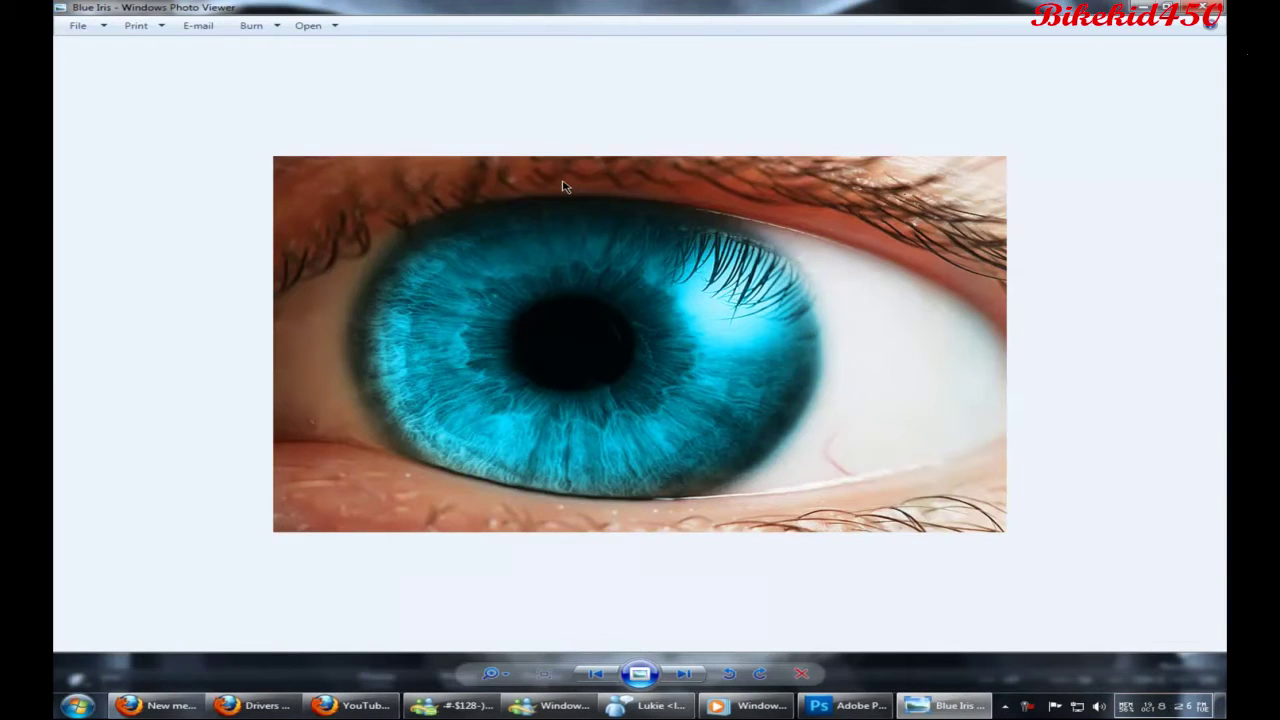
left_click(1210, 8)
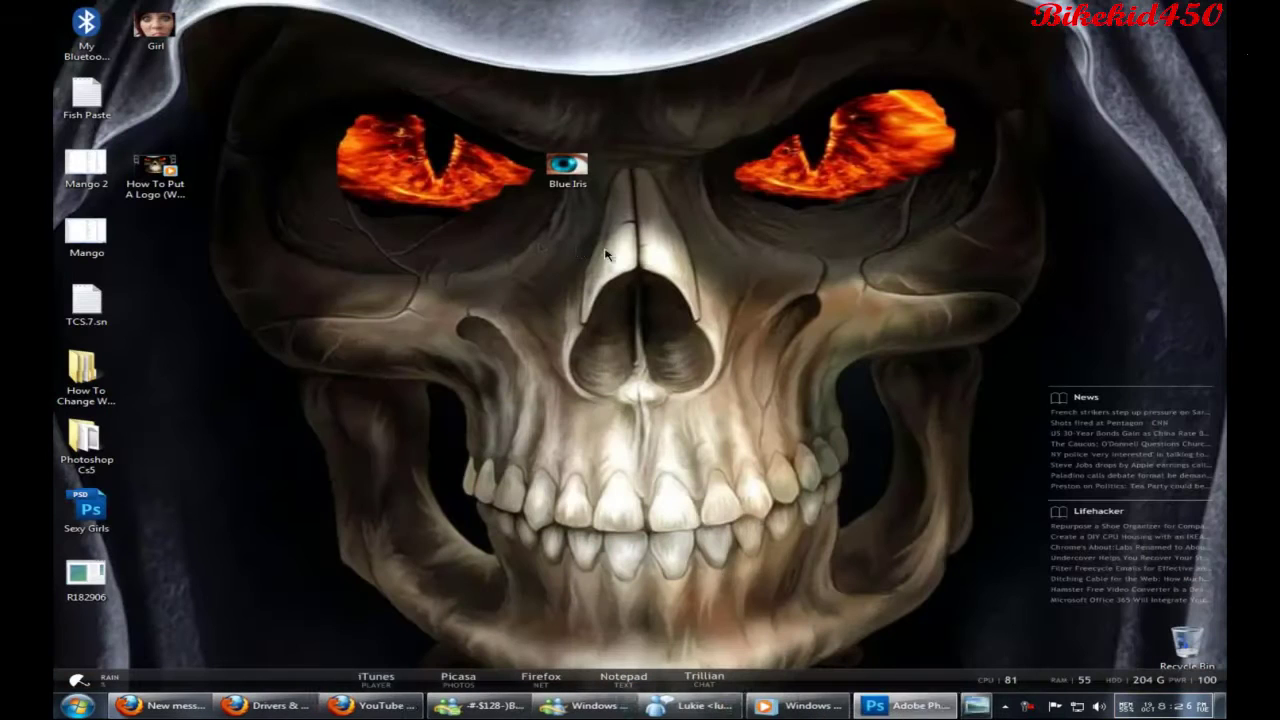
left_click_drag(566, 168, 515, 355)
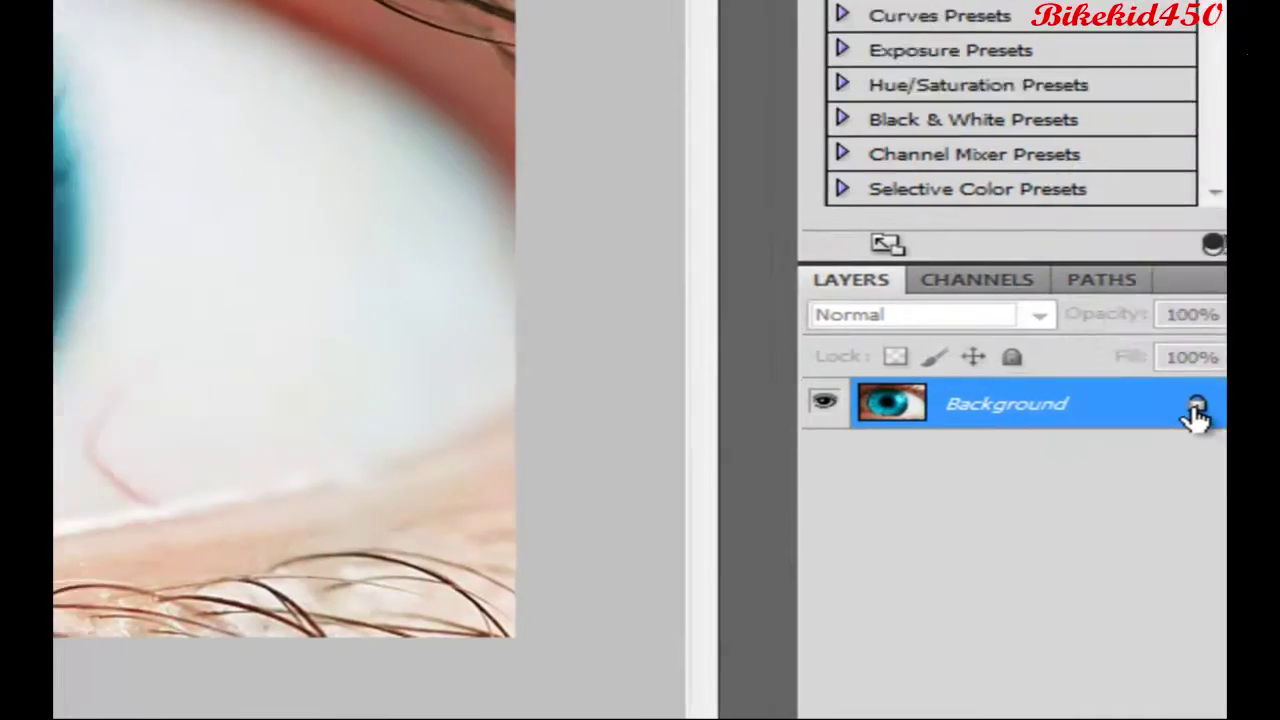
Convert the locked Background layer of Blue Iris into an editable layer named Layer 0.
double_click(1138, 372)
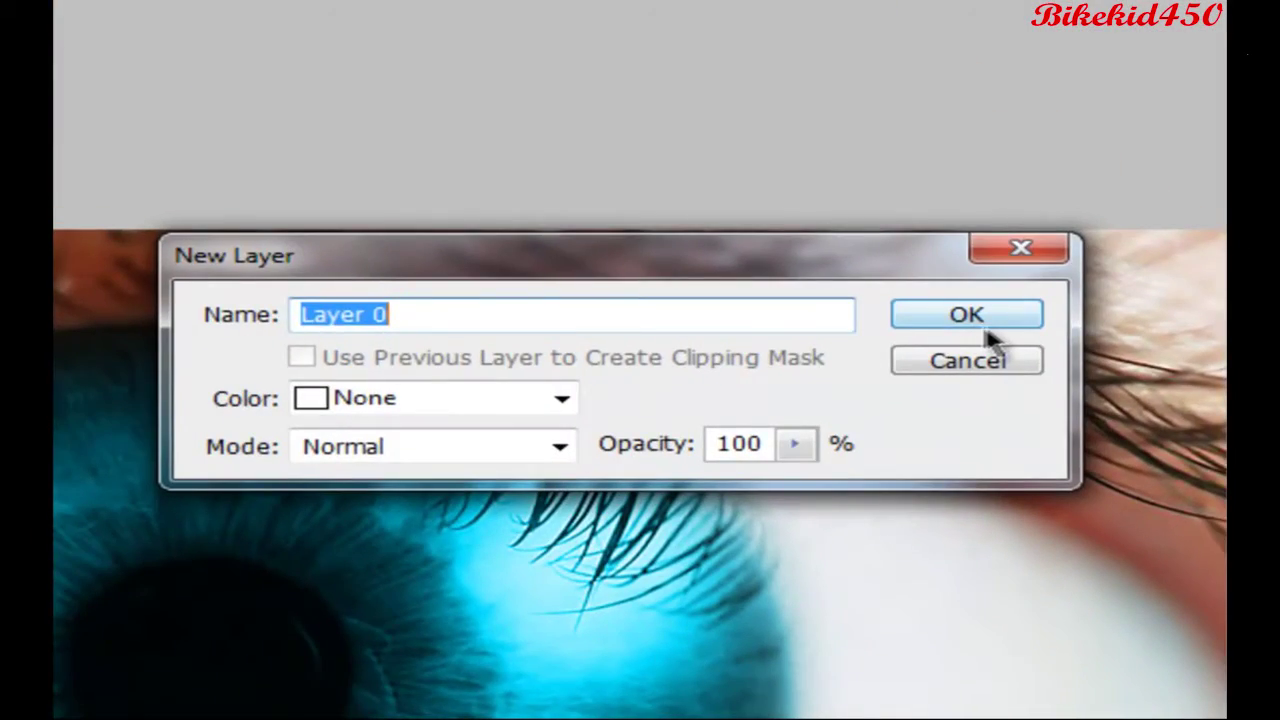
left_click(975, 318)
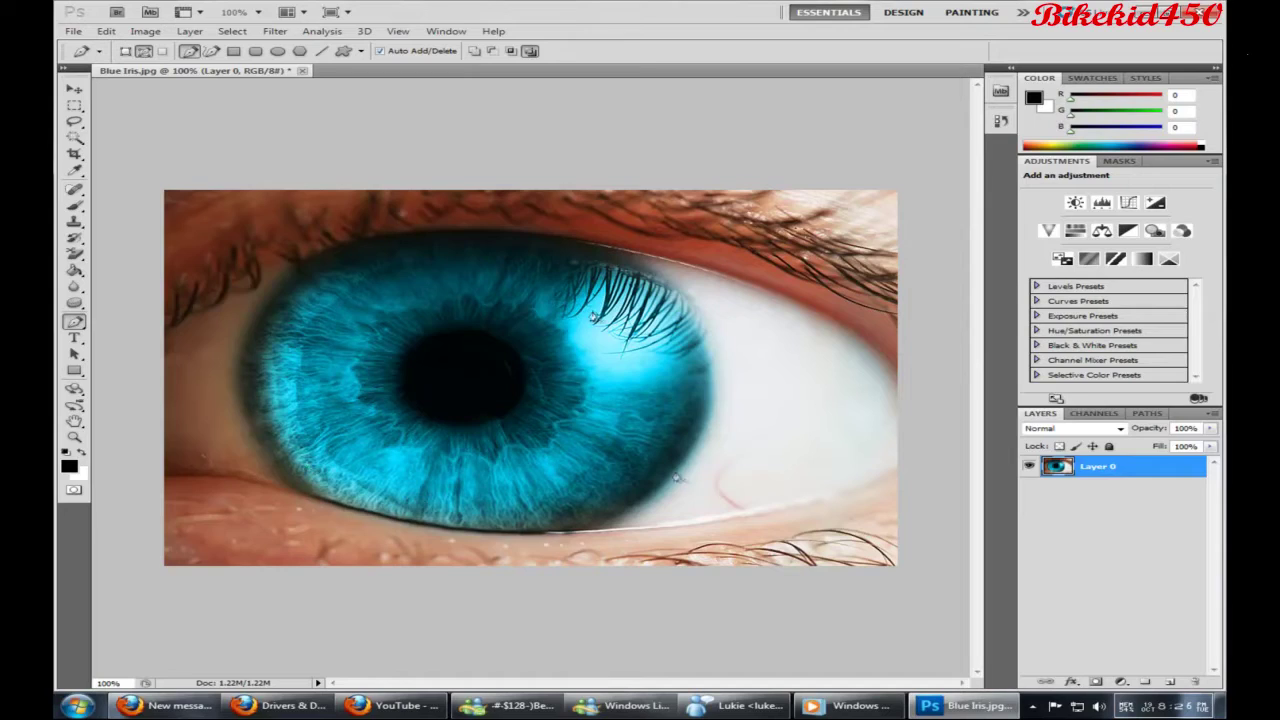
With the Pen Tool, place anchors down the iris's left edge to its bottom-left.
right_click(74, 322)
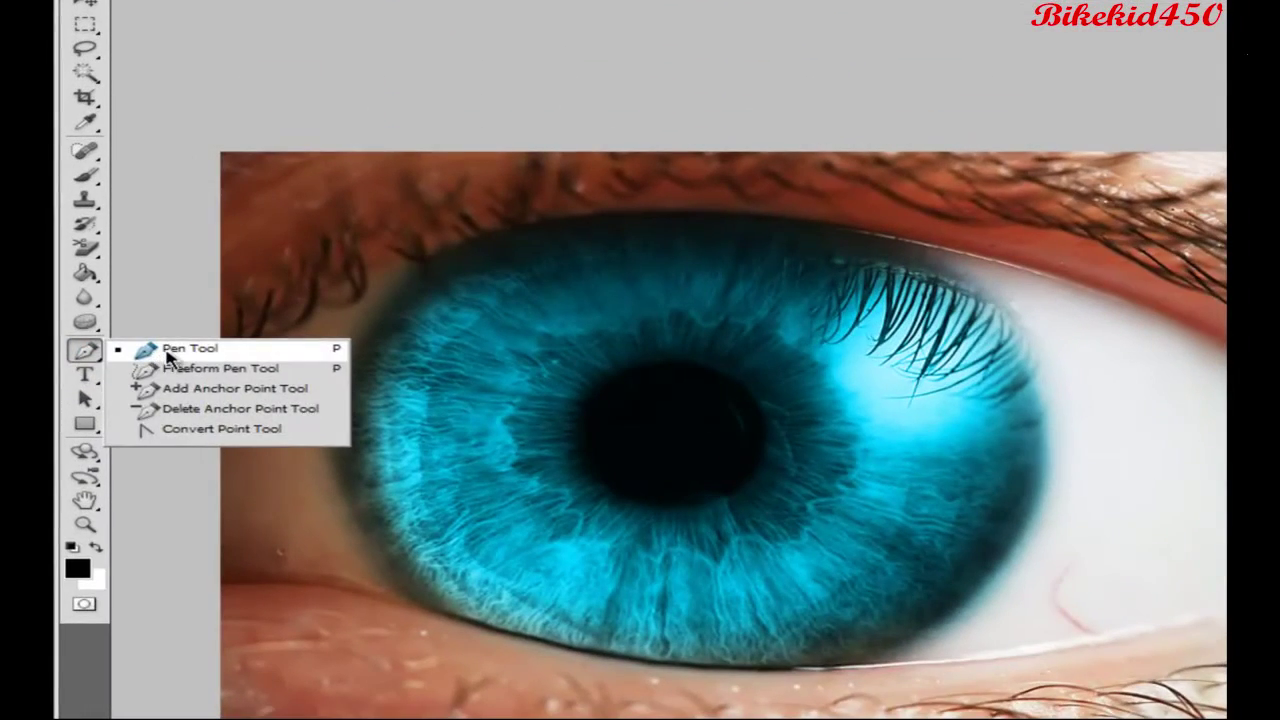
left_click(165, 350)
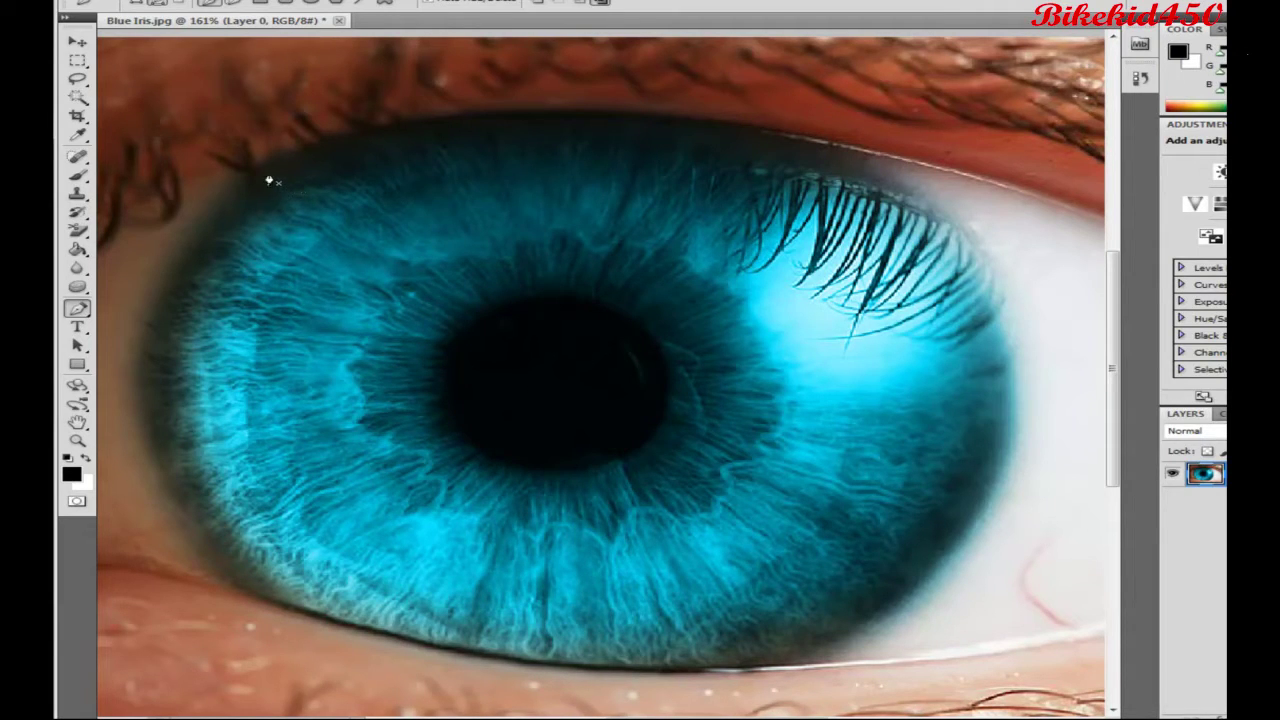
left_click(206, 220)
left_click(165, 282)
left_click(146, 342)
left_click(153, 416)
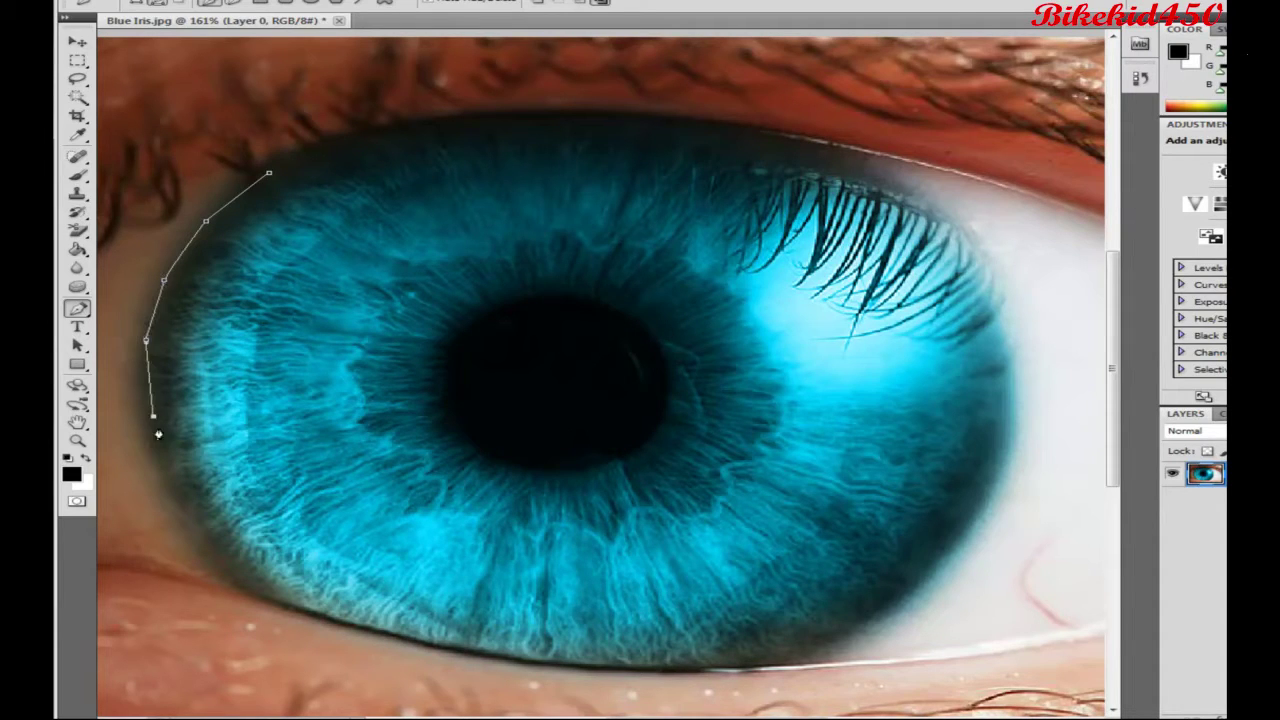
left_click(170, 474)
left_click(193, 527)
left_click(223, 567)
left_click(250, 587)
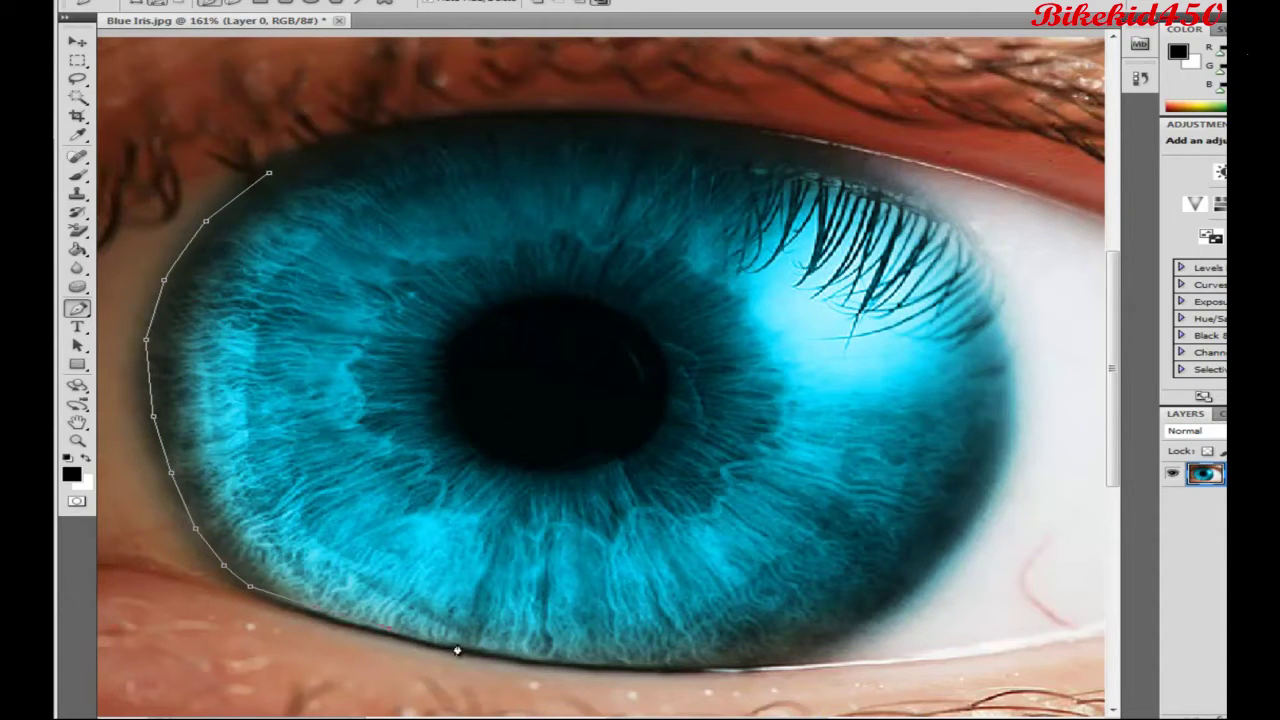
Continue the path along the iris's lower edge and up its right side.
left_click(566, 663)
left_click(629, 663)
left_click(707, 662)
left_click(759, 662)
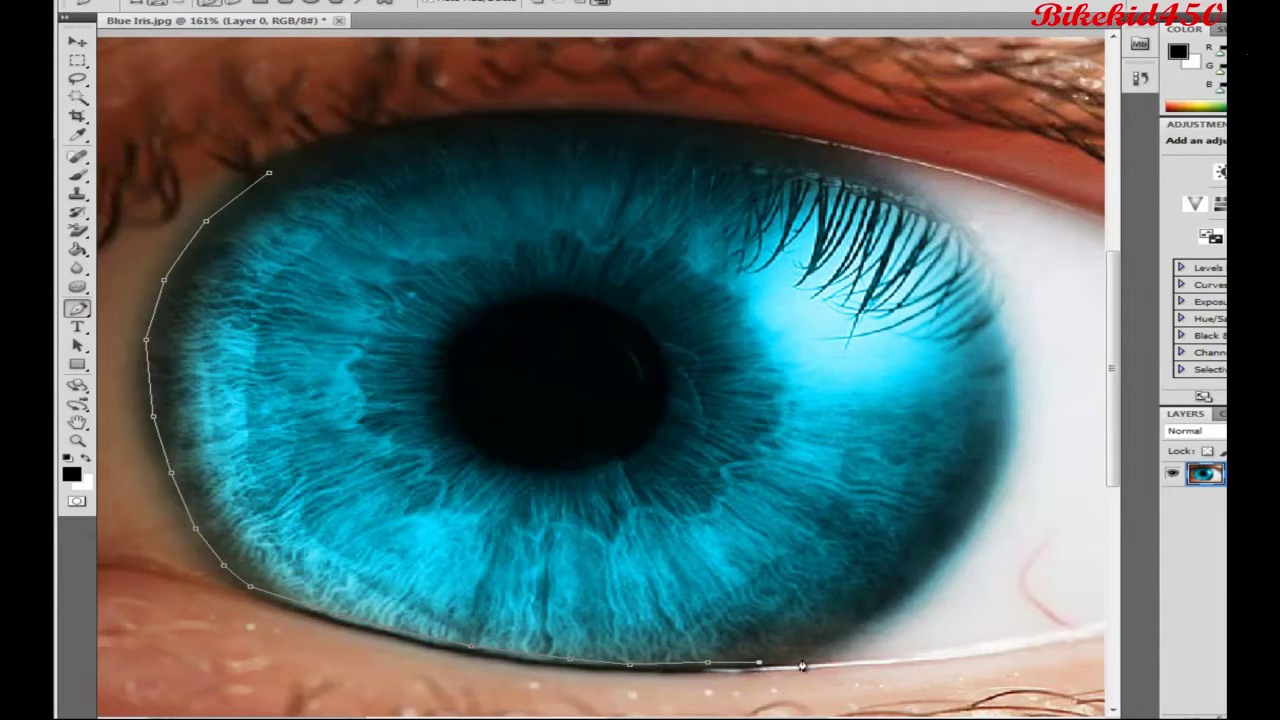
left_click(803, 662)
left_click(859, 634)
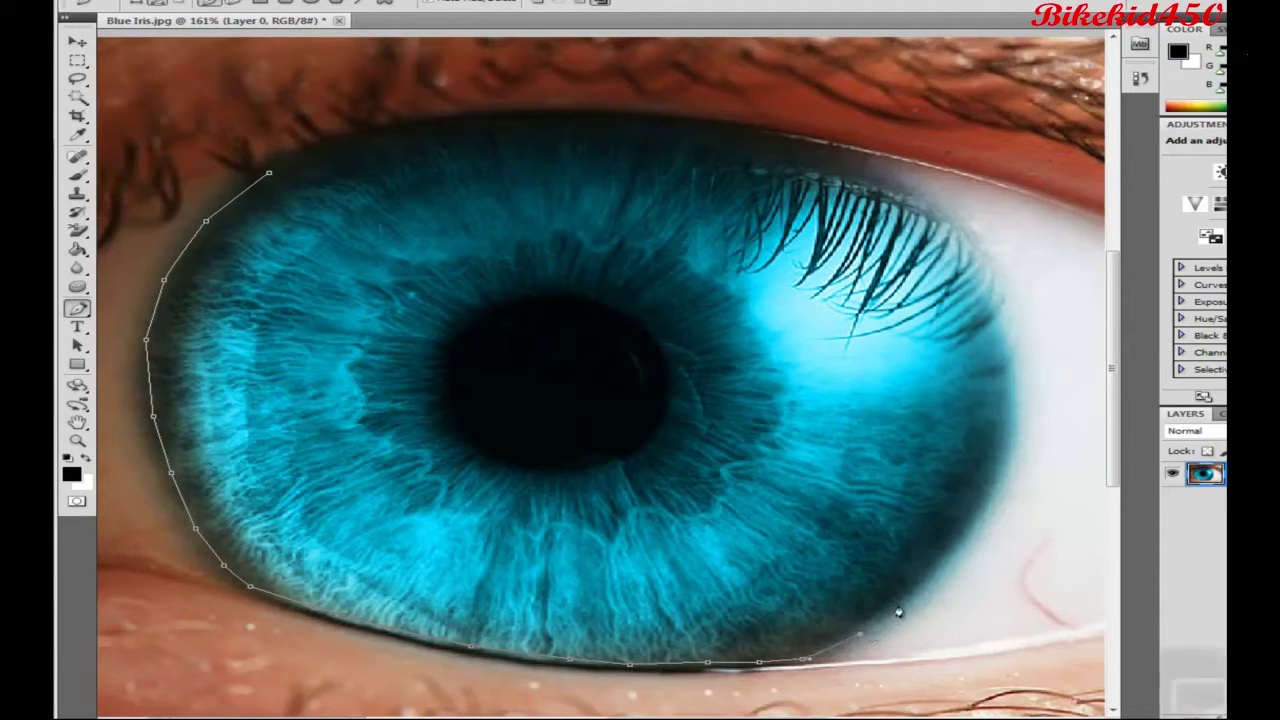
left_click(901, 601)
left_click(948, 563)
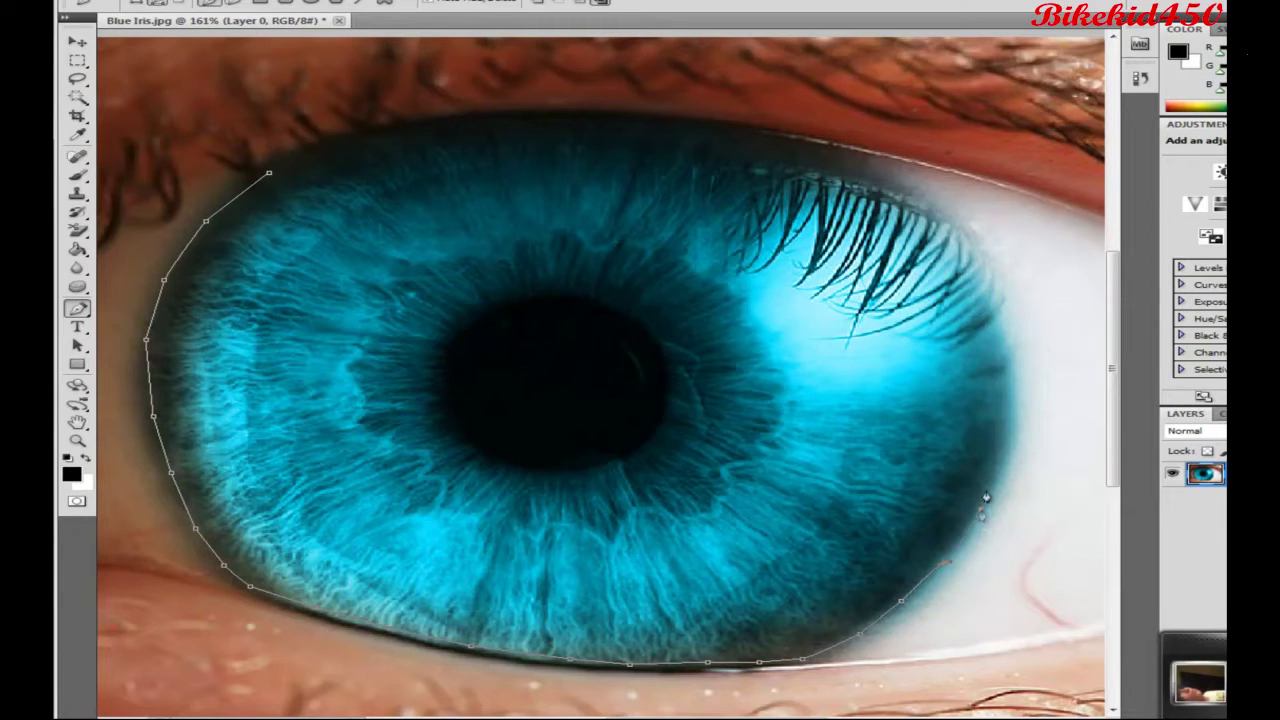
left_click(980, 509)
left_click(998, 466)
left_click(1015, 403)
left_click(1012, 373)
left_click(1004, 340)
Trace across the upper-right edge and along the upper eyelid, closing the path at the start.
left_click(991, 301)
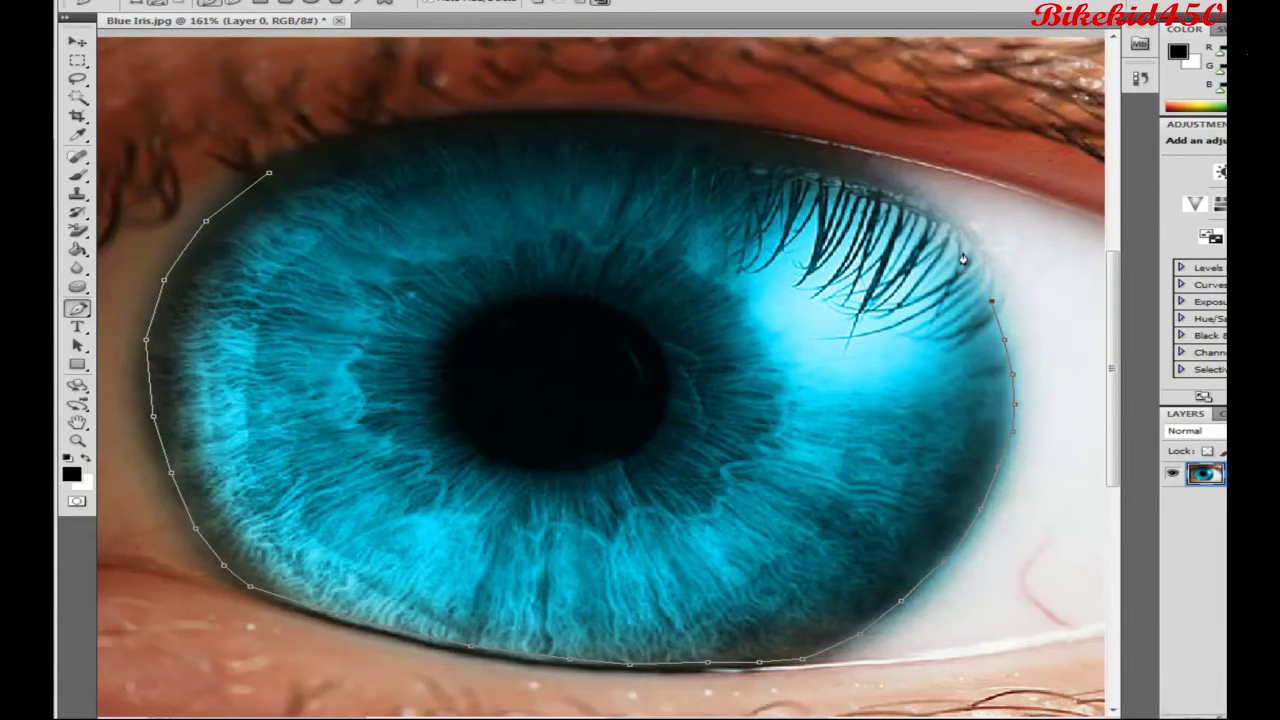
left_click(964, 250)
left_click(922, 213)
left_click(848, 162)
left_click(787, 150)
left_click(742, 137)
left_click(695, 135)
left_click(613, 126)
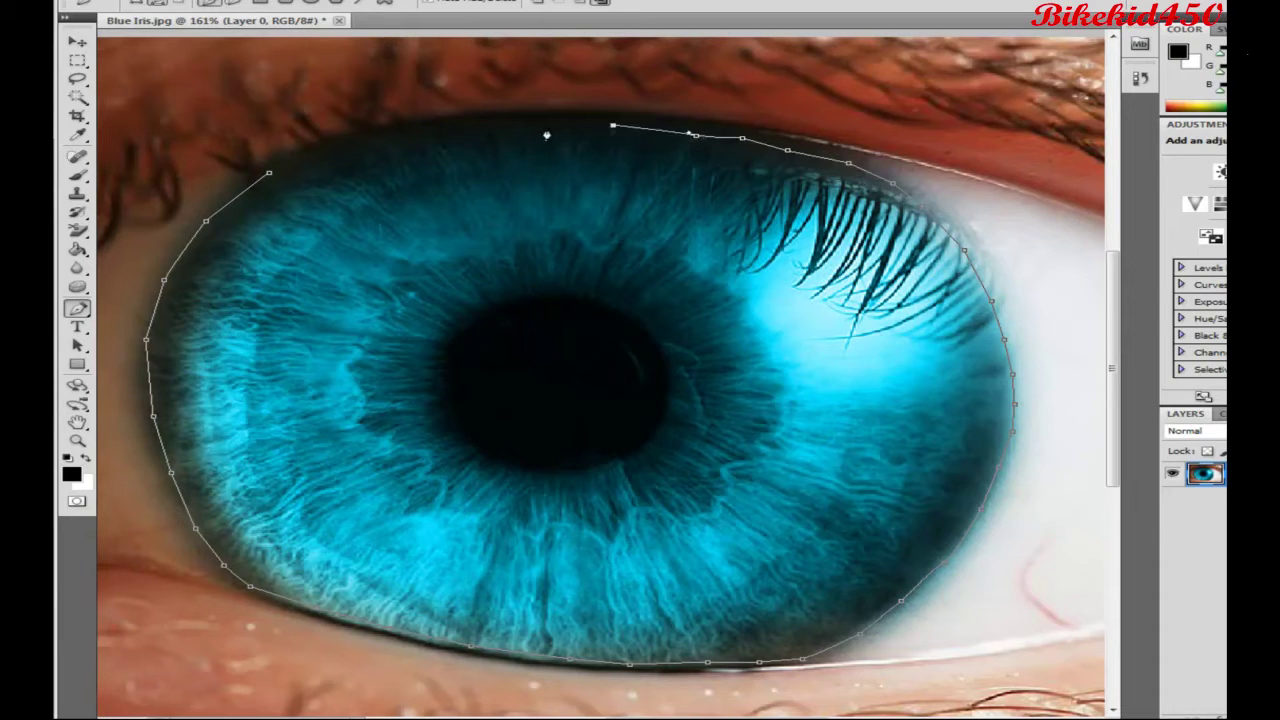
left_click(527, 130)
left_click(445, 136)
left_click(396, 139)
left_click(337, 150)
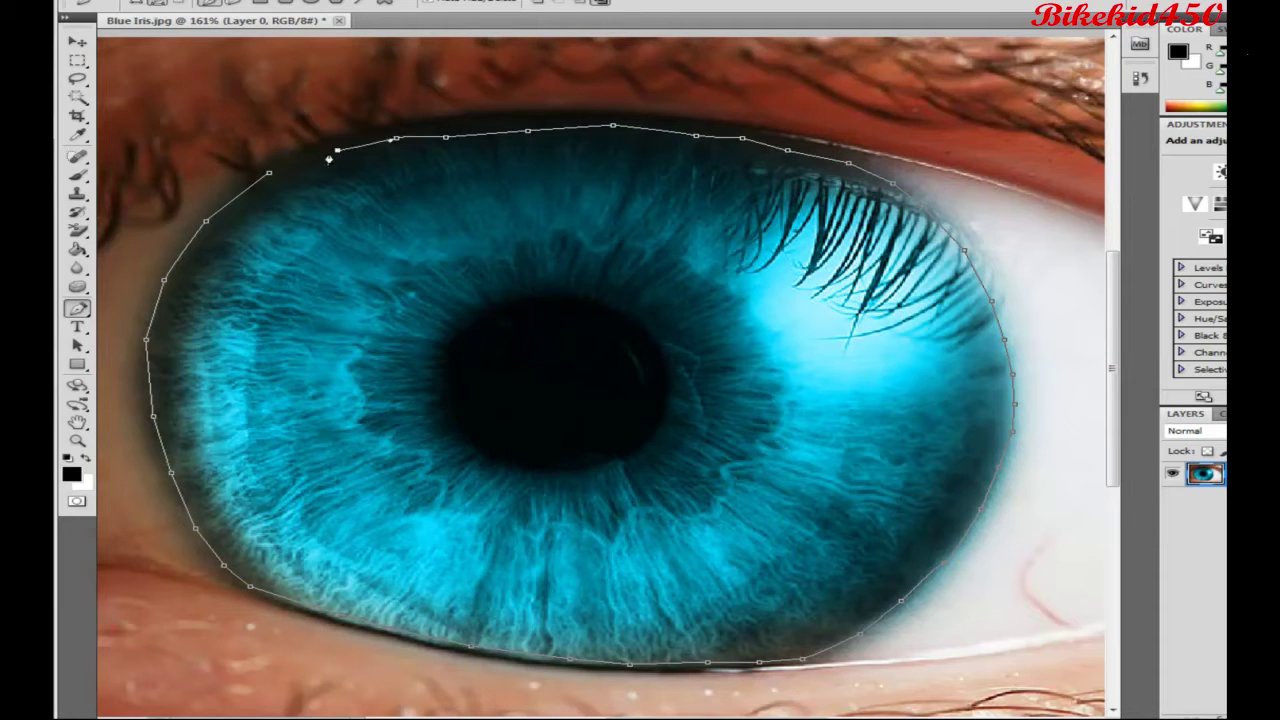
left_click(316, 157)
left_click(270, 176)
Make a selection from the iris path with a 3-pixel feather radius.
right_click(562, 405)
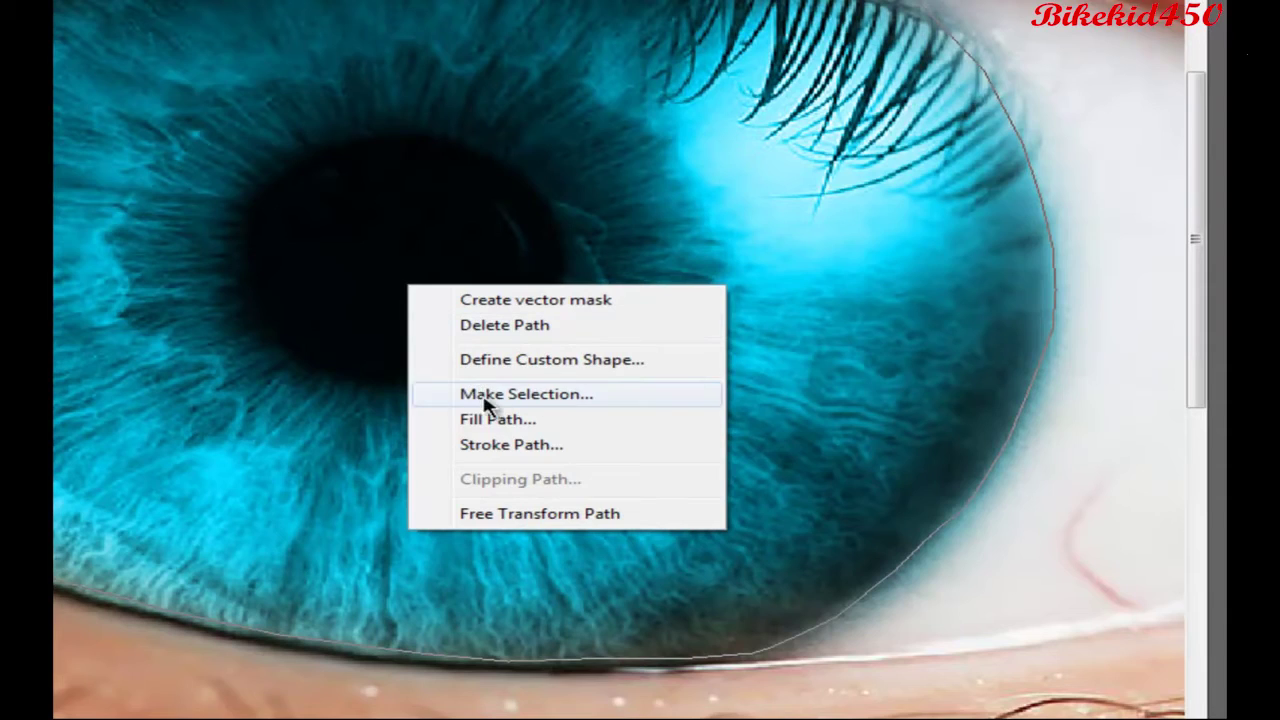
left_click(566, 403)
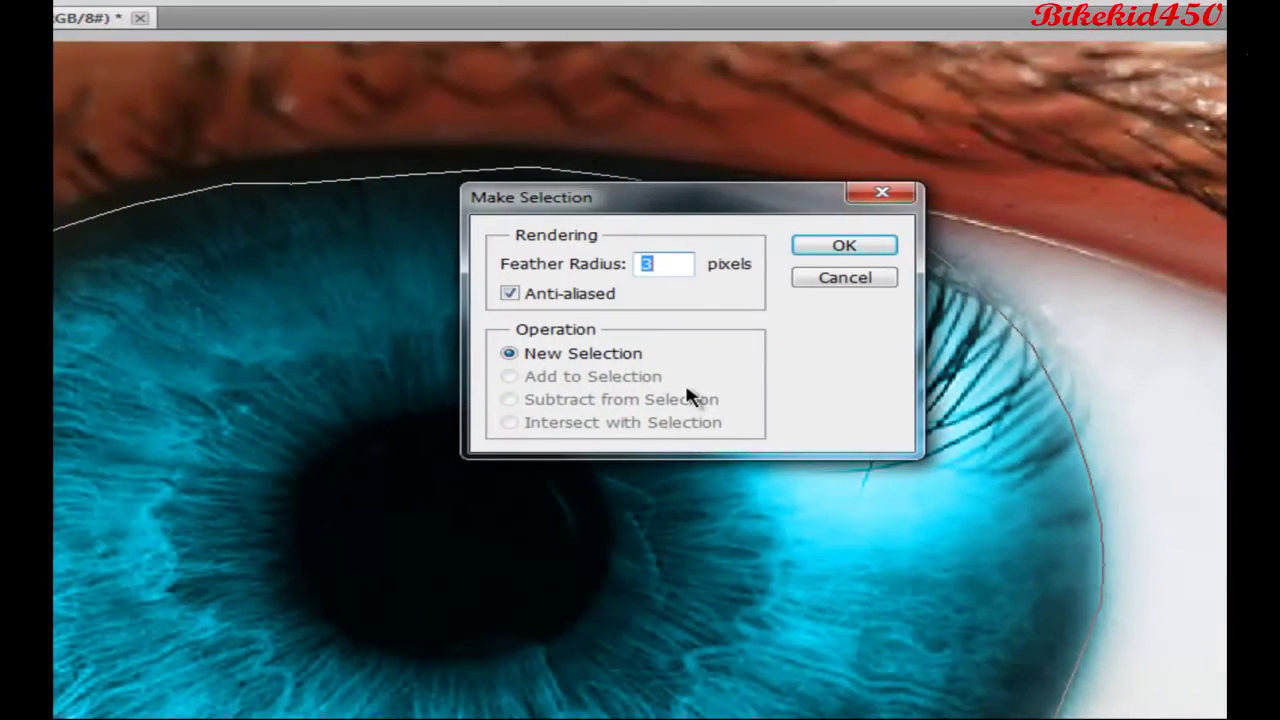
left_click_drag(674, 262, 641, 265)
left_click(668, 266)
left_click(843, 249)
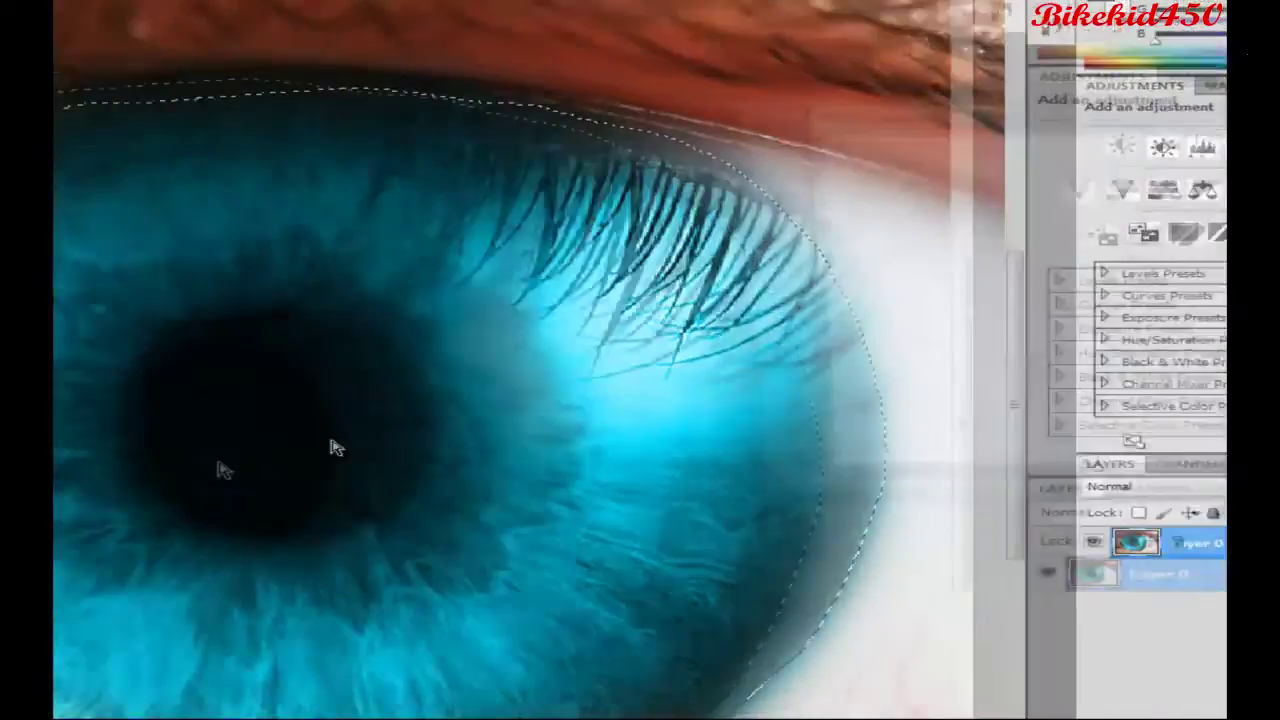
key("ctrl+u")
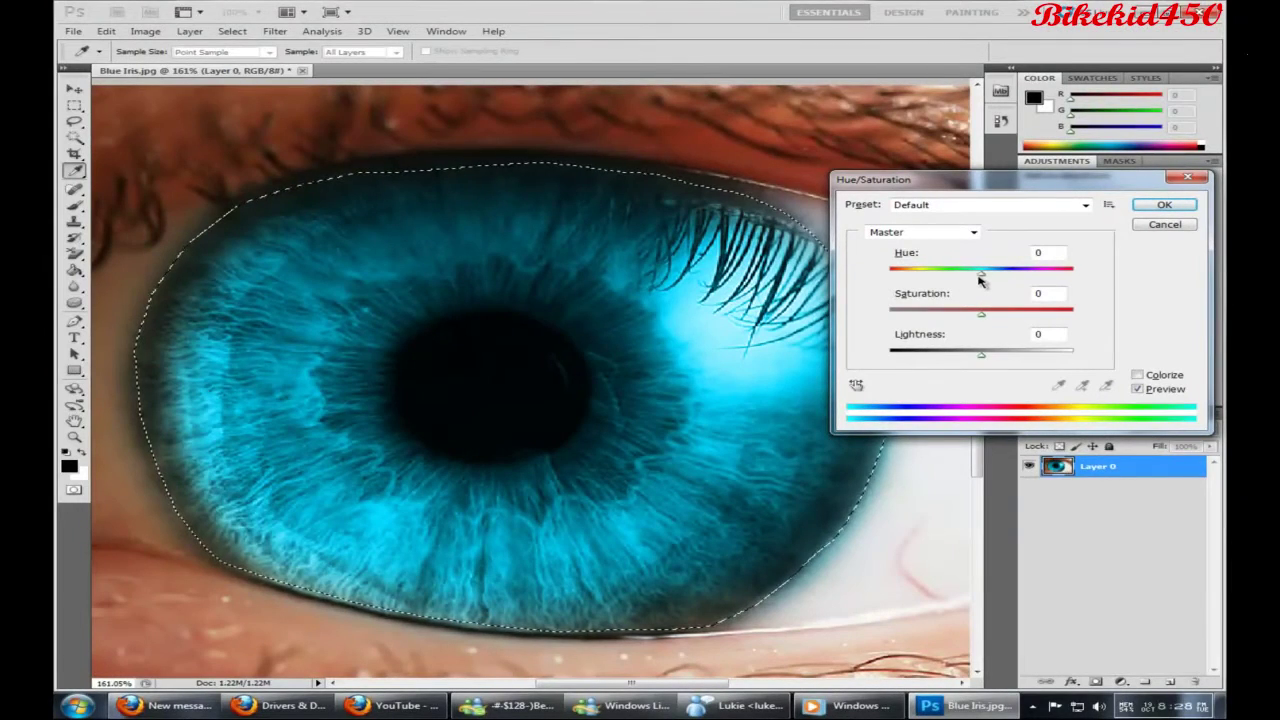
Apply Hue/Saturation with Hue +180, Saturation +15 and Lightness 0 to turn the iris red.
left_click_drag(981, 278, 1141, 297)
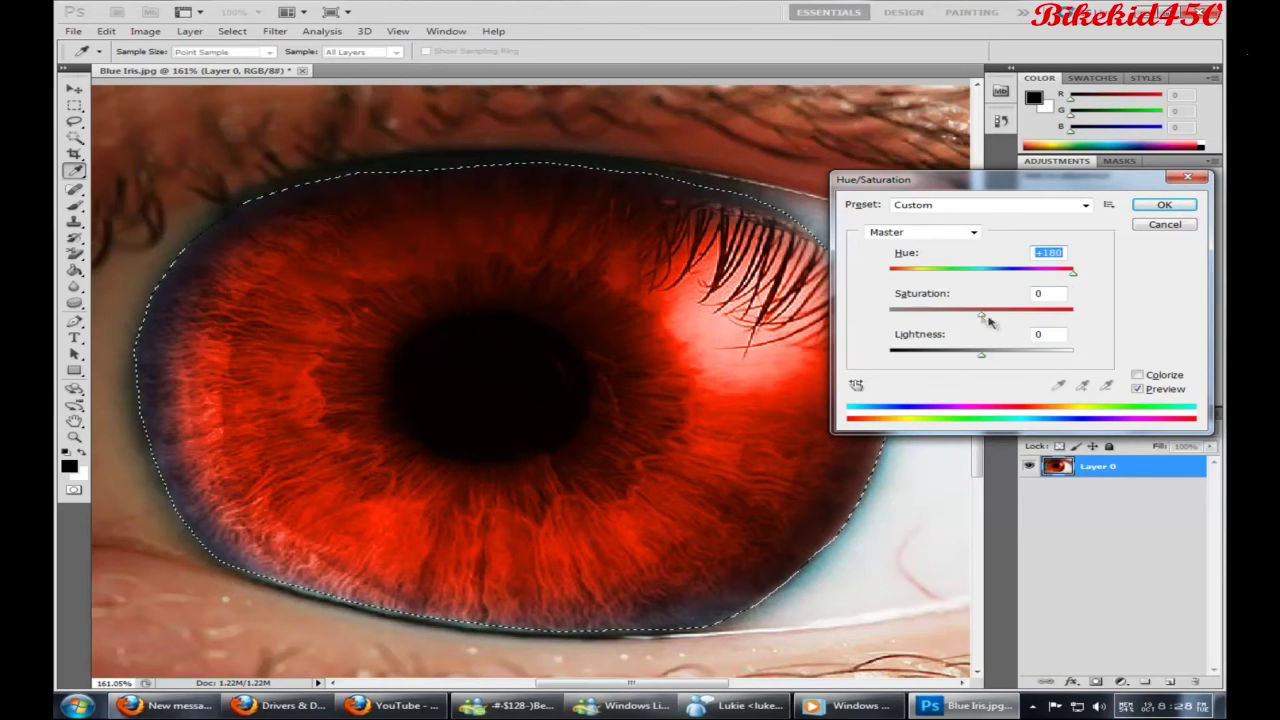
mouse_move(981, 314)
left_mouse_down()
mouse_move(1120, 328)
mouse_move(822, 328)
mouse_move(1094, 326)
mouse_move(995, 318)
left_mouse_up()
mouse_move(982, 357)
left_mouse_down()
mouse_move(910, 363)
mouse_move(1121, 357)
mouse_move(971, 360)
mouse_move(984, 358)
left_mouse_up()
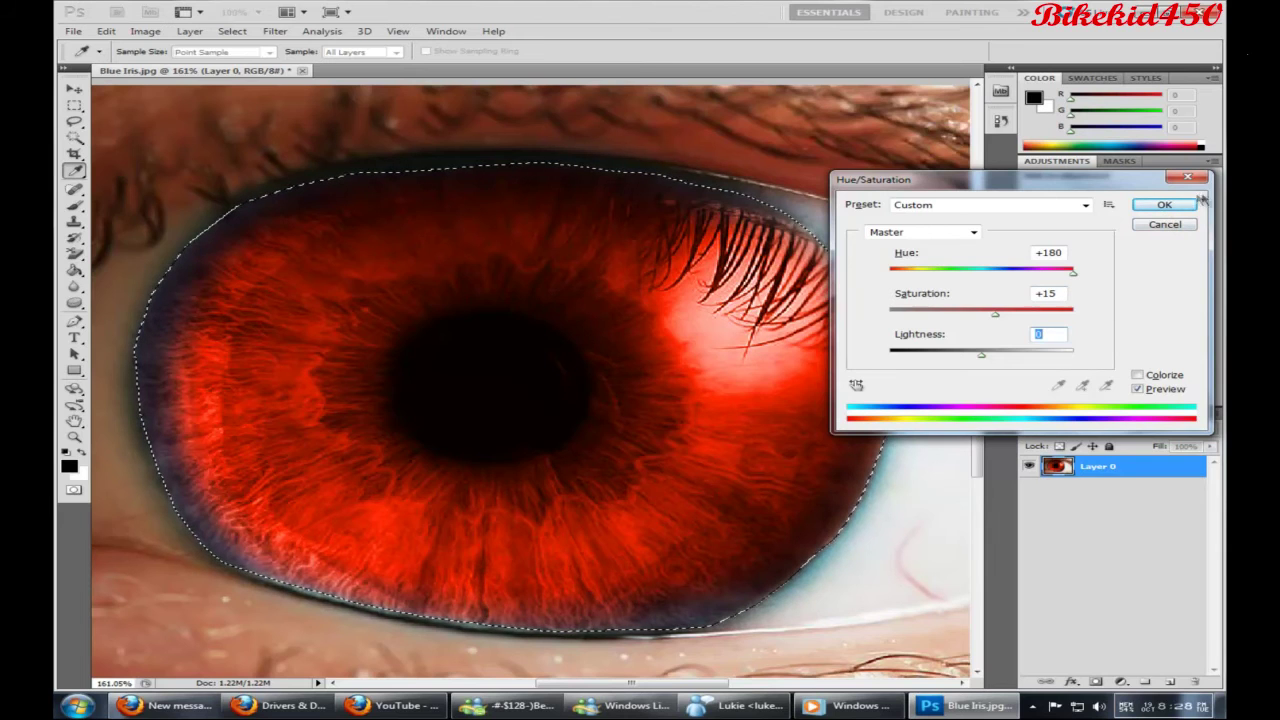
left_click(1166, 206)
Zoom out and deselect the iris with Ctrl+D, leaving the red eye on Layer 0.
key("p")
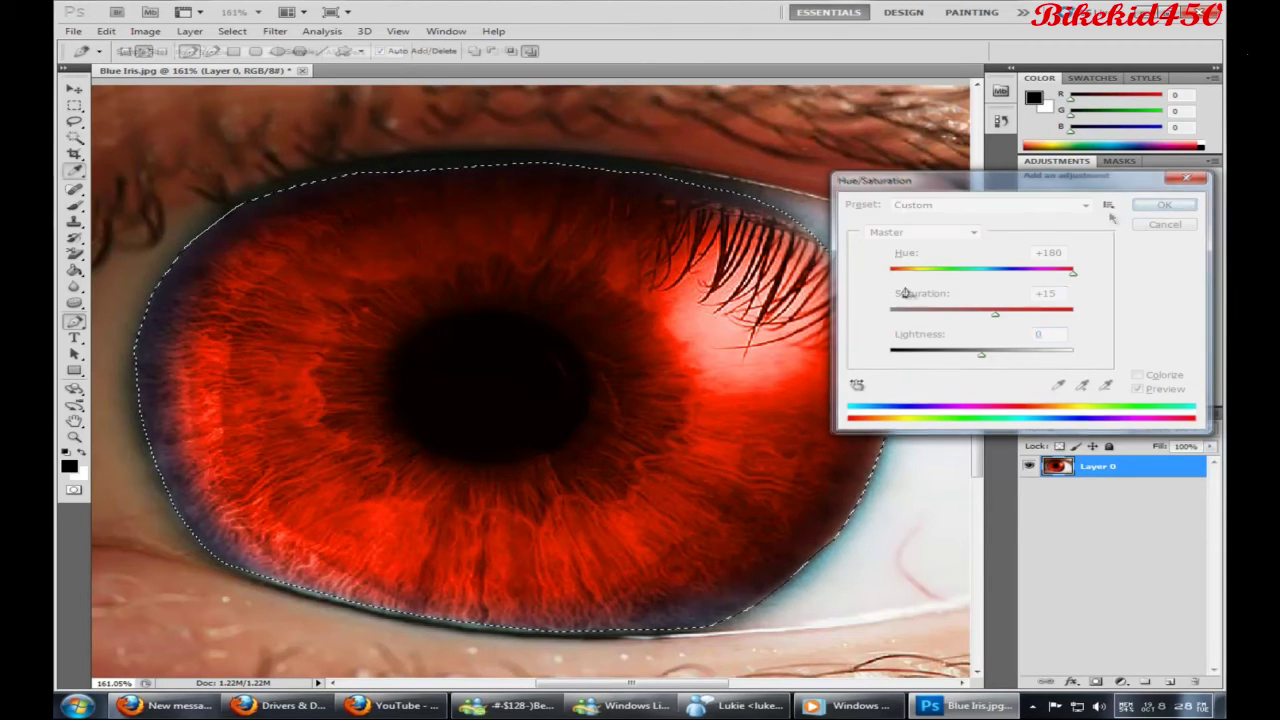
scroll(670, 400, "down", 3)
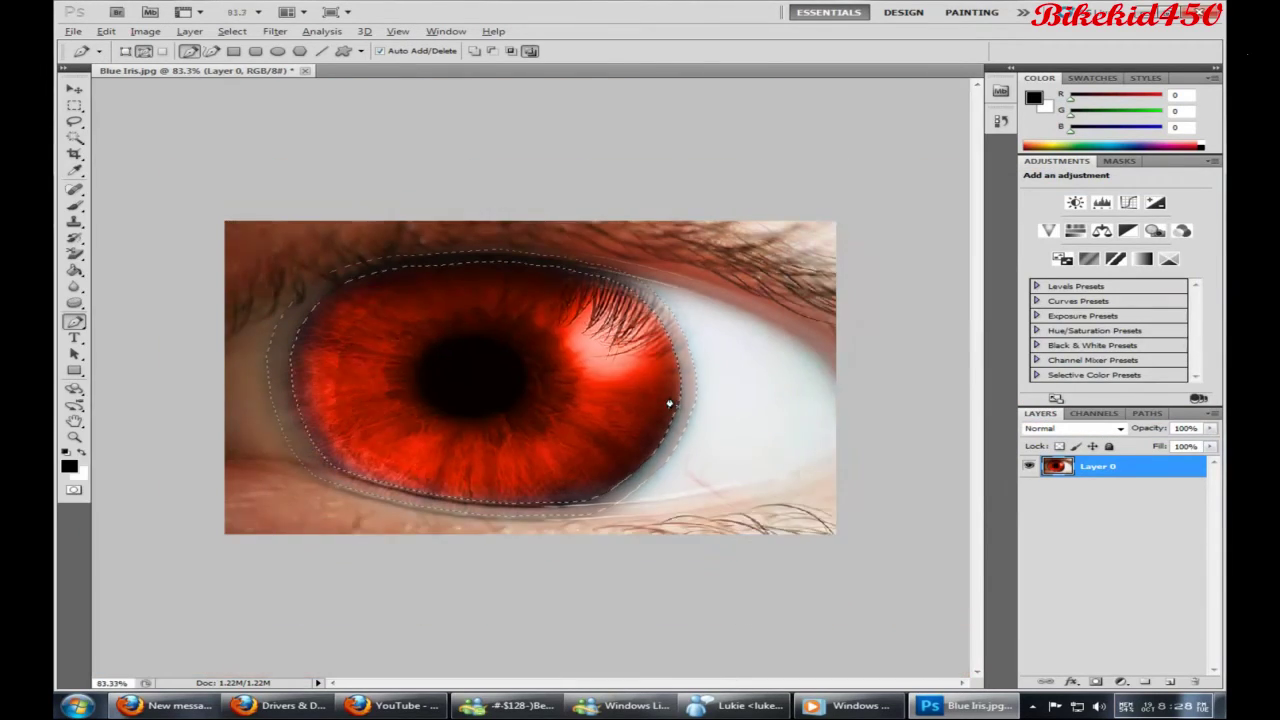
scroll(670, 404, "down", 2)
right_click(591, 401)
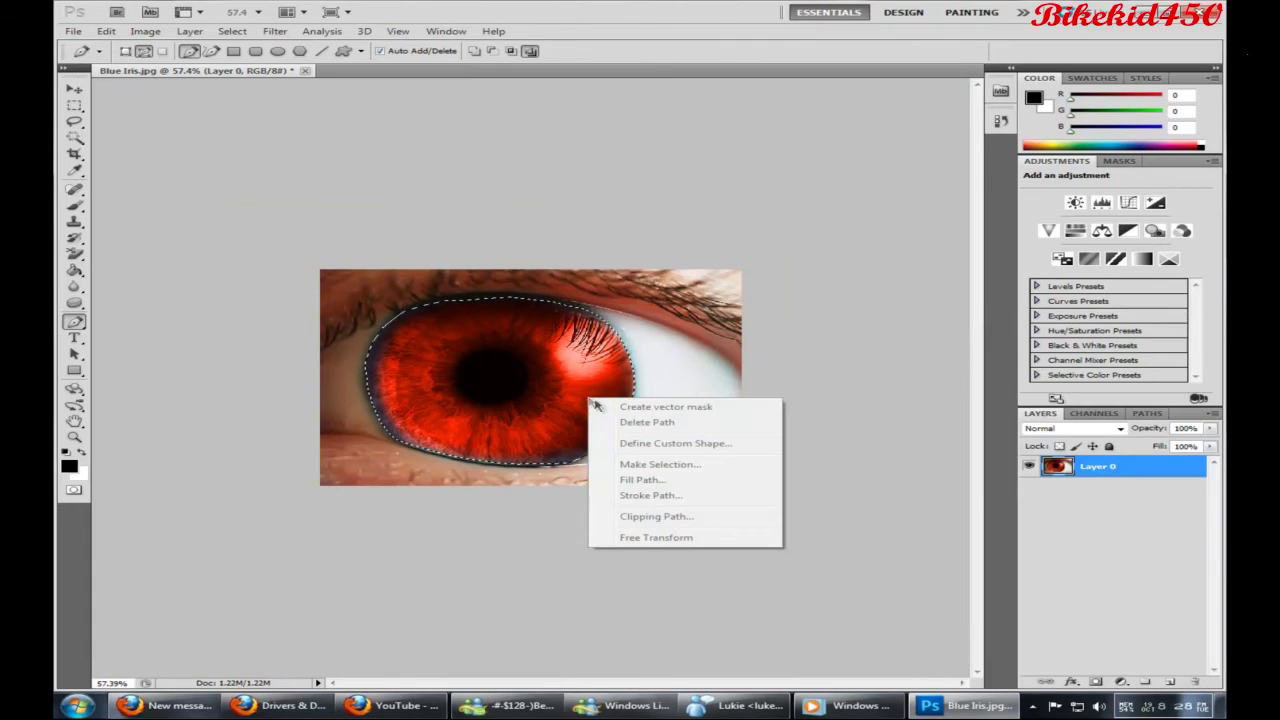
left_click(561, 424)
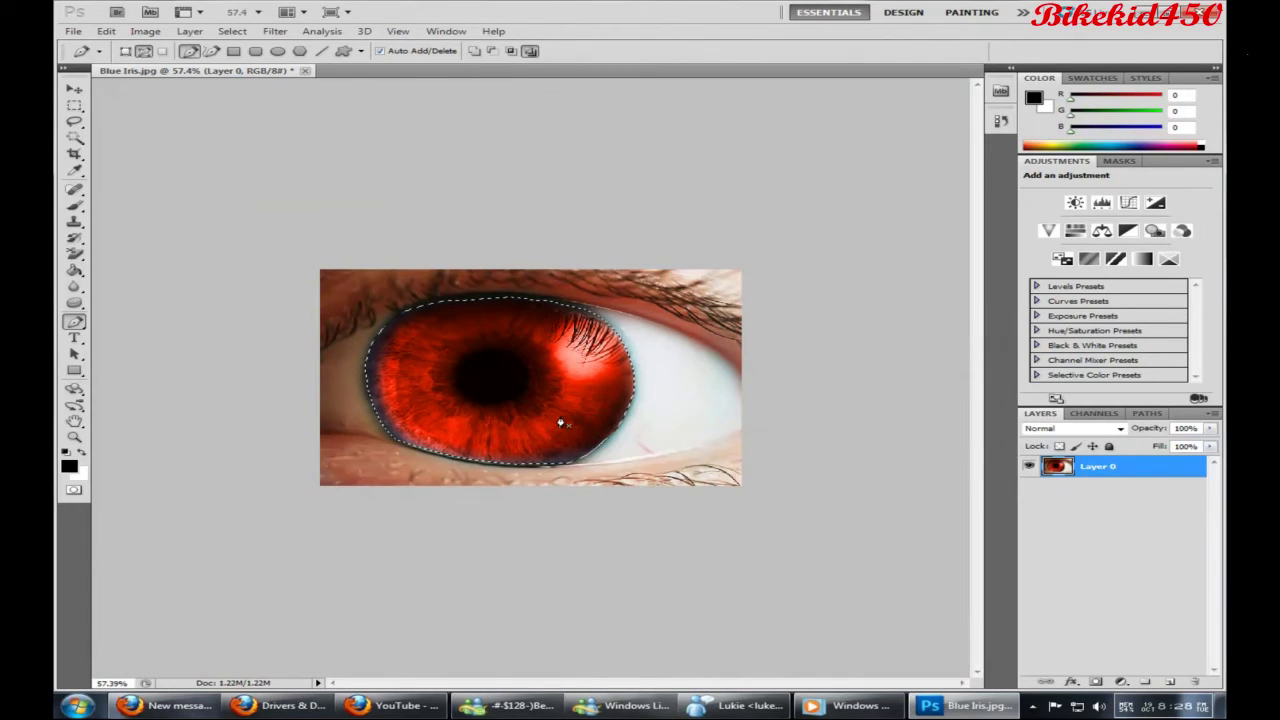
key("ctrl+d")
left_click(105, 31)
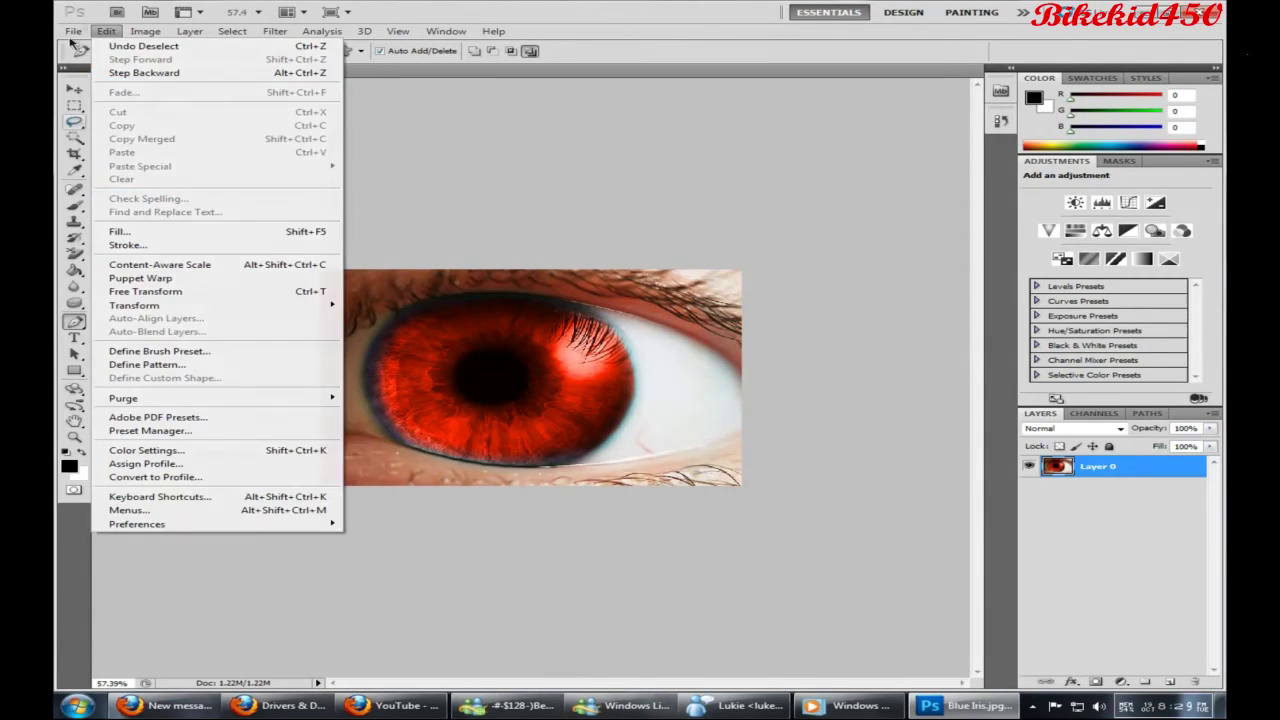
left_click(628, 230)
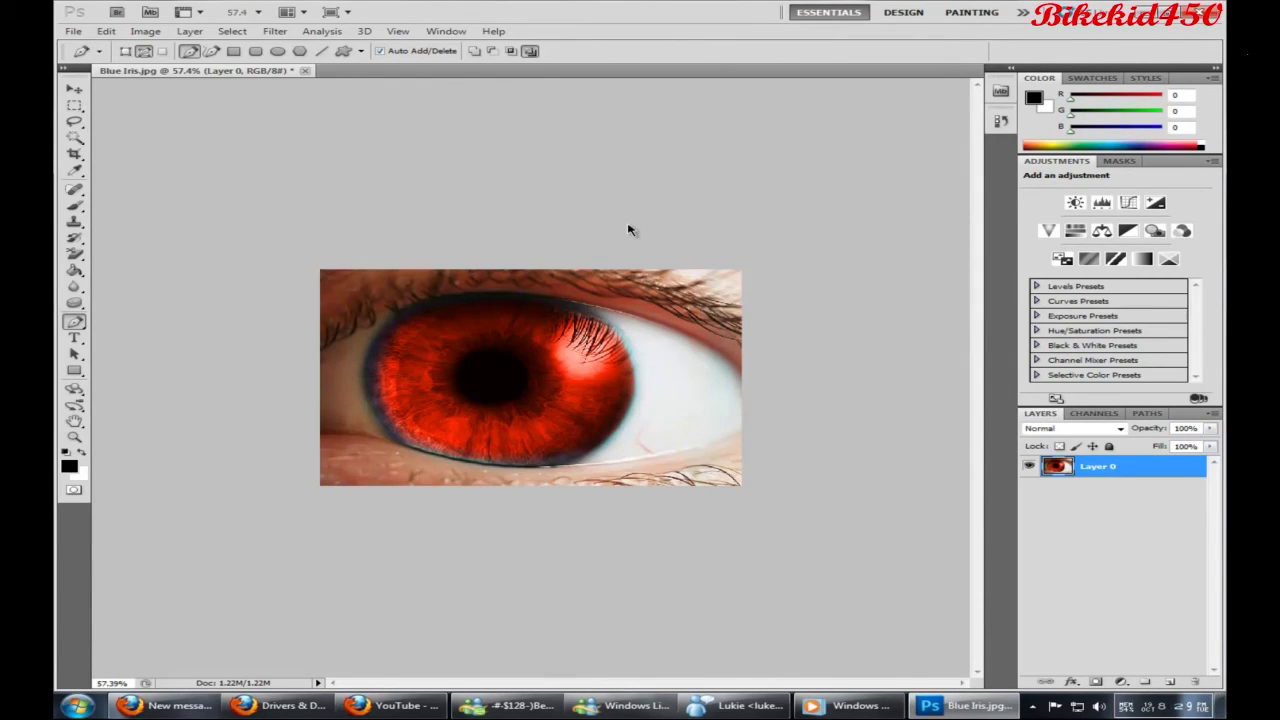